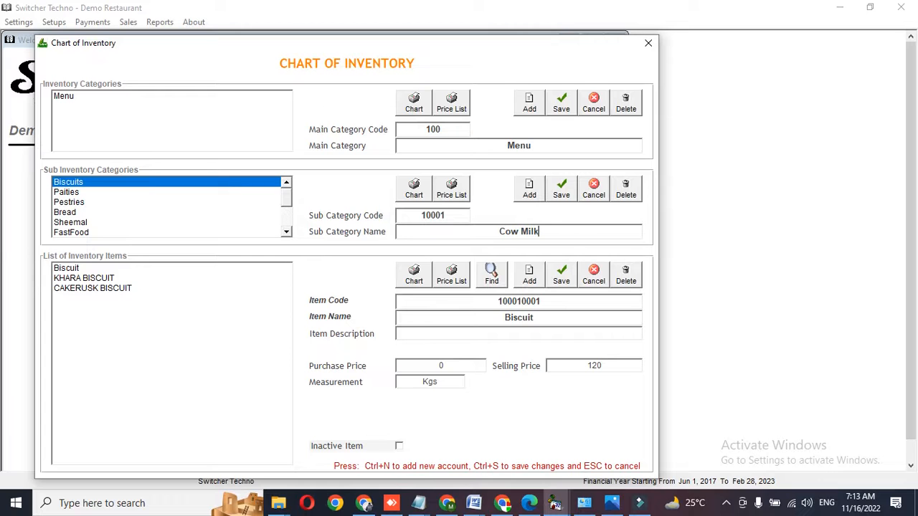
Save the Cow Milk subcategory name and delete all the old biscuit items listed under it
left_click(562, 197)
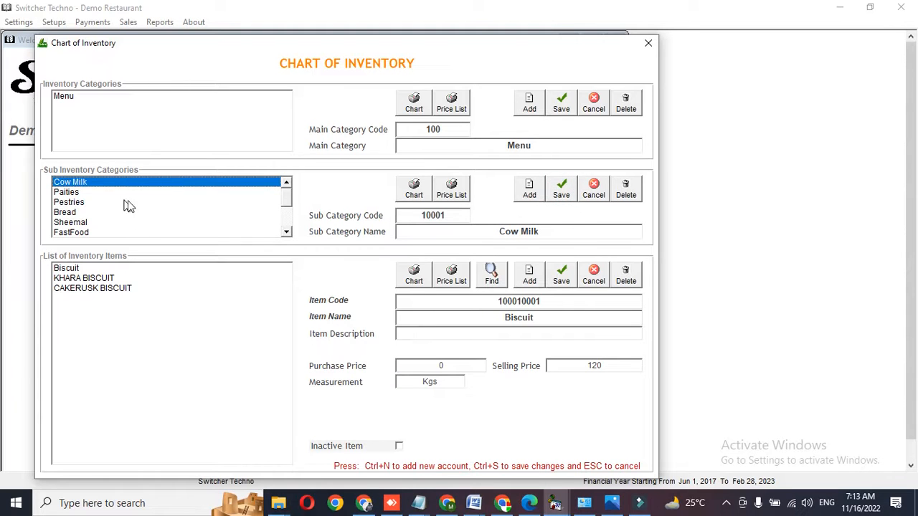
left_click(132, 288)
left_click(626, 279)
key("Return")
key("Return")
key("Return")
key("Return")
key("Return")
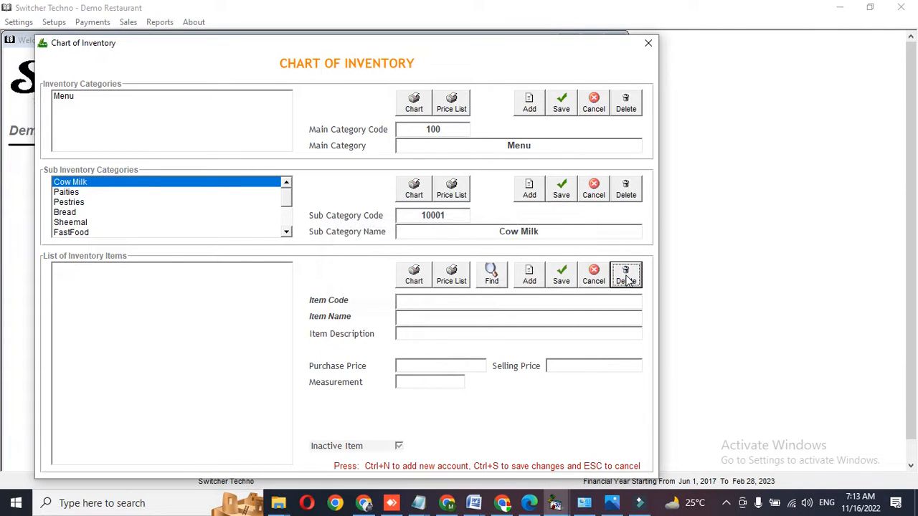
Add the inventory item 1 Litr Milk under Cow Milk with a selling price of 150 and save it
left_click(527, 278)
type("1 Litr Milk")
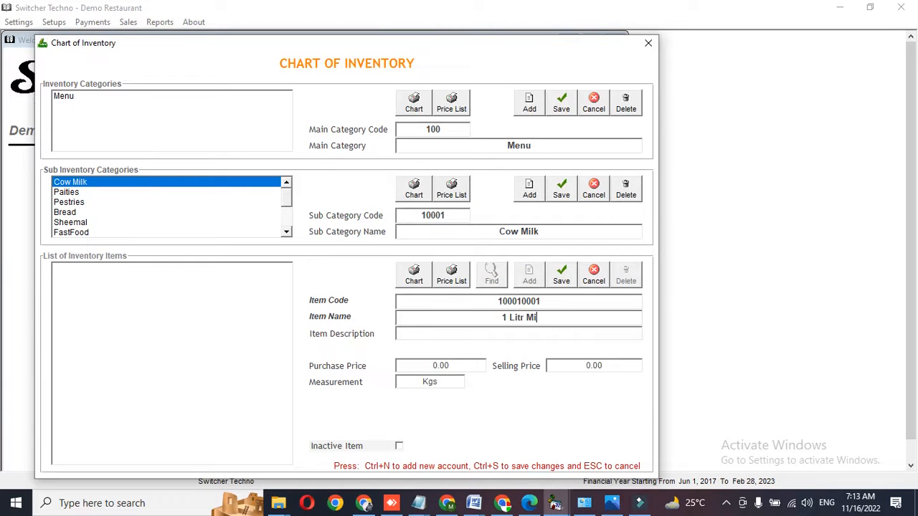
key("Return")
key("Return")
key("Return")
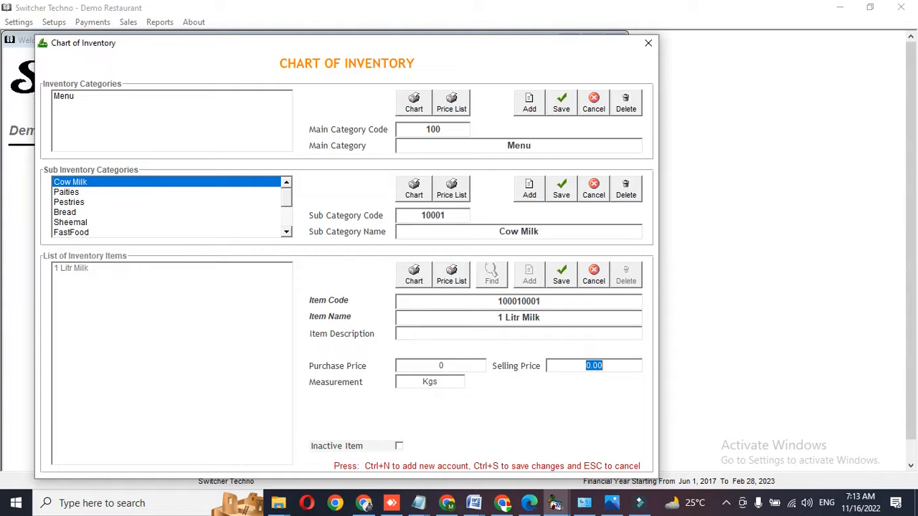
type("15")
left_click(561, 276)
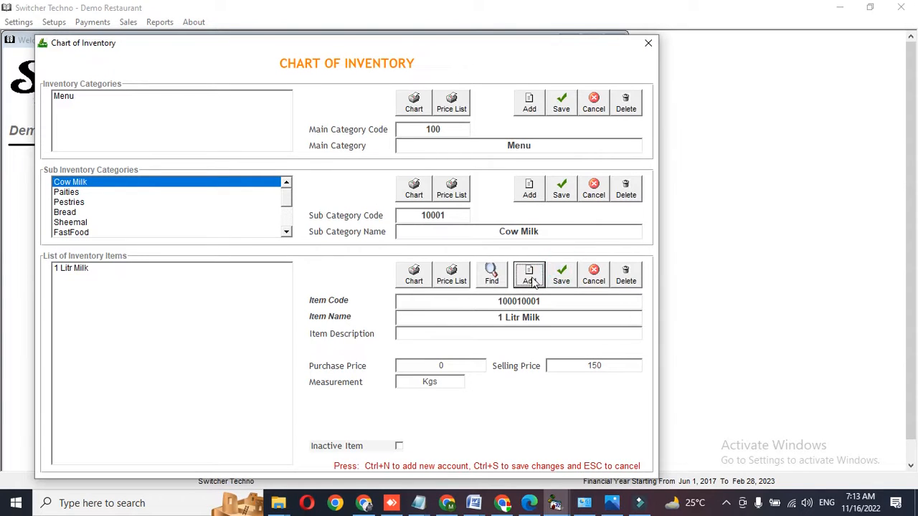
Add the inventory item 1 PAO under Cow Milk with item code 2 and selling price 40, and save it
left_click(529, 276)
type("2")
key("Return")
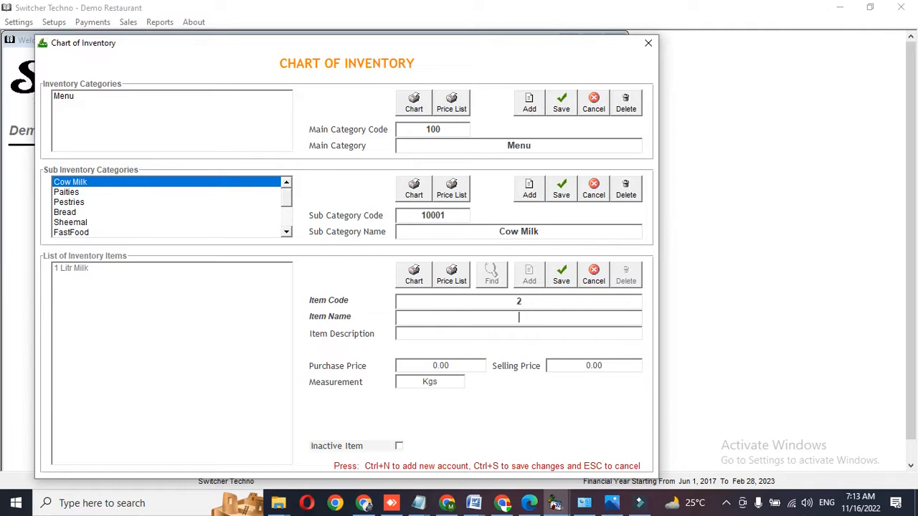
type("1 PAO")
left_click(608, 365)
type("40")
left_click(559, 279)
Add the inventory item Adha Pao under Cow Milk with item code 3 and selling price 50, and save it
left_click(531, 280)
left_click(538, 306)
type("3")
type("Adha Pao")
left_click(596, 365)
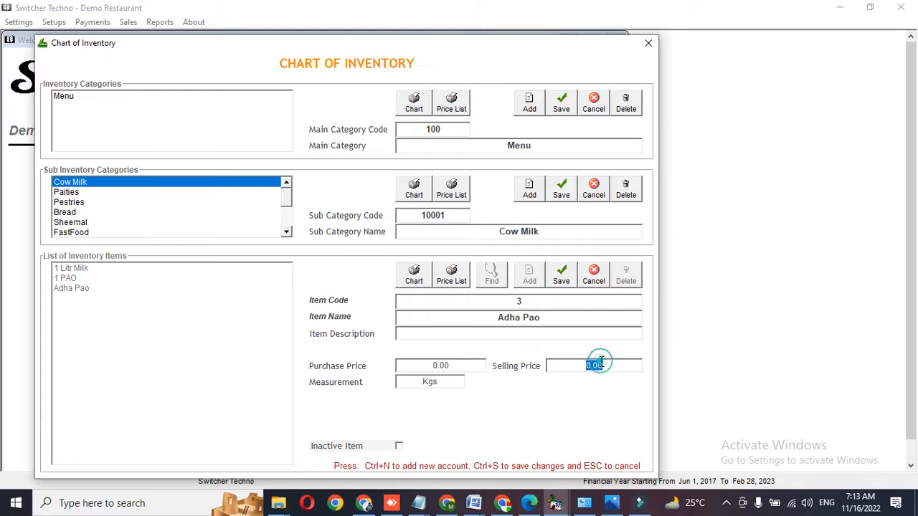
type("50")
left_click(564, 280)
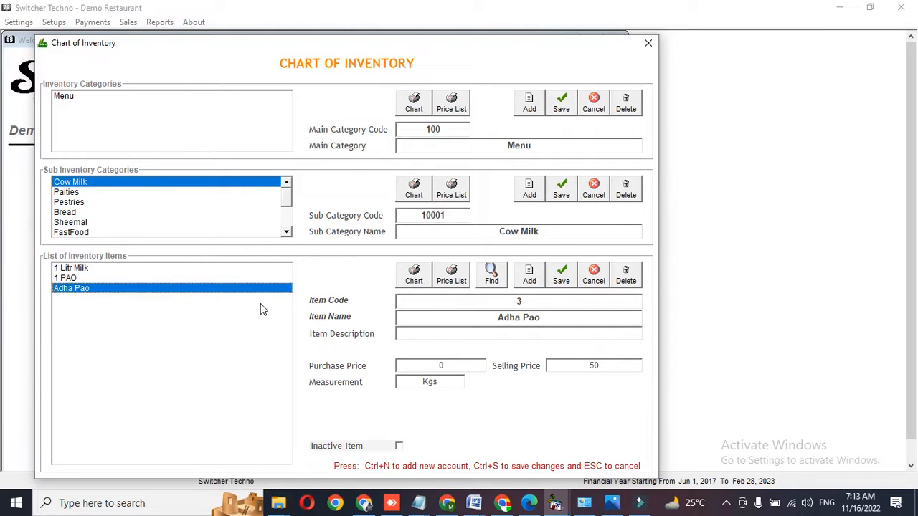
Rename the Paities subcategory to Camel Milk and save it
left_click(137, 192)
double_click(494, 231)
type("Camel ")
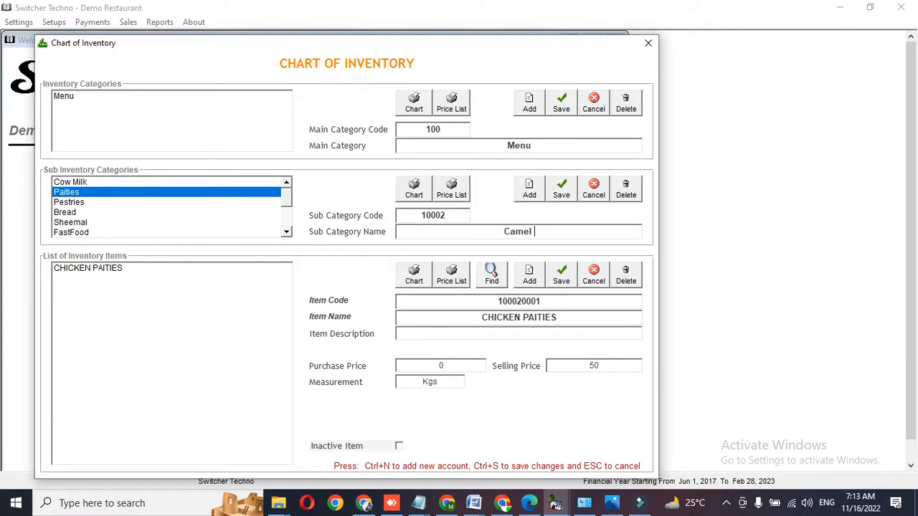
type("Milk")
left_click(562, 189)
Rename the CHICKEN PAITIES item under Camel Milk to Milk, save it and close the Chart of Inventory
left_click(132, 270)
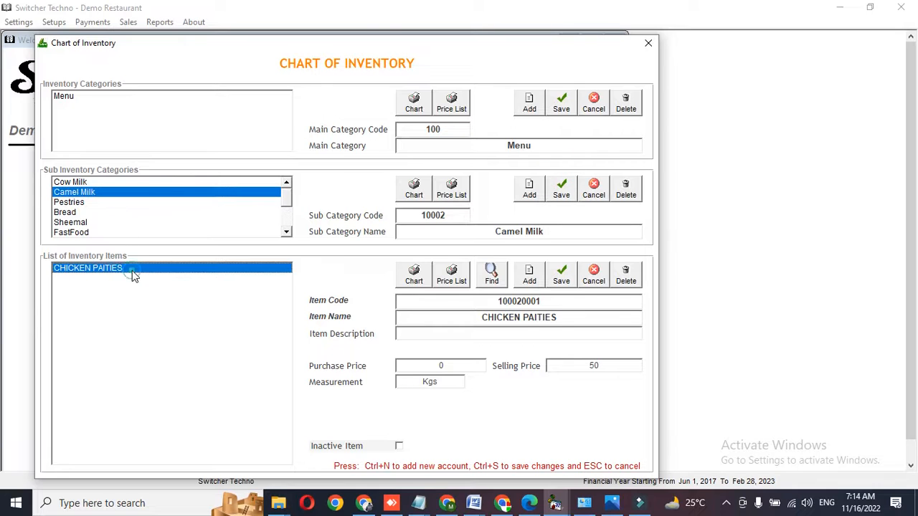
left_click(578, 320)
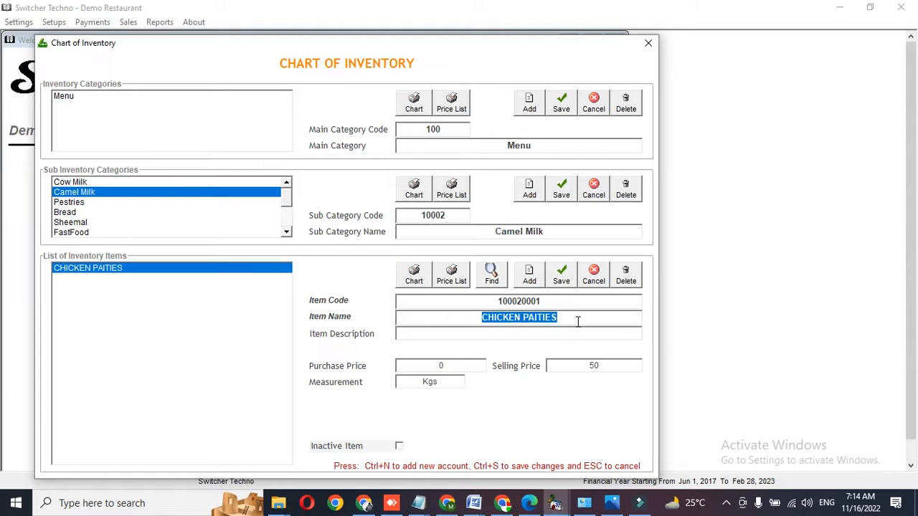
type("Milk")
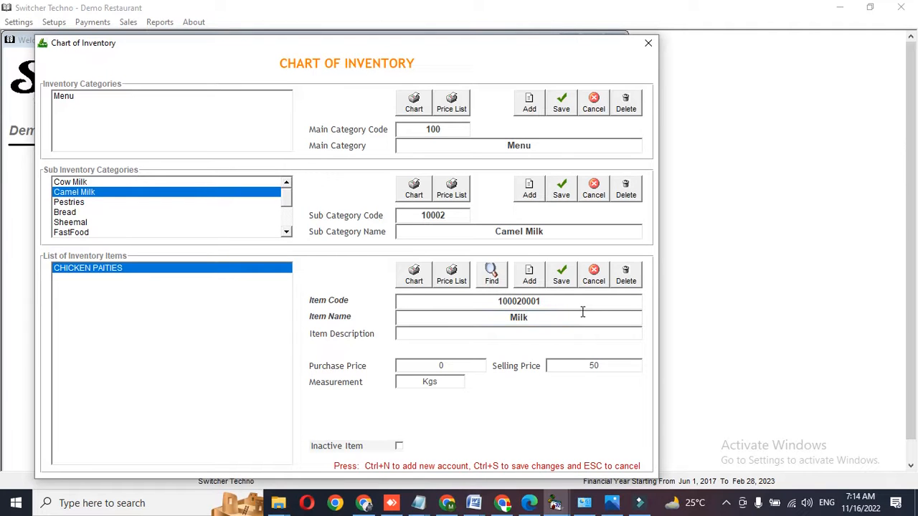
left_click(562, 276)
left_click(563, 275)
left_click(560, 295)
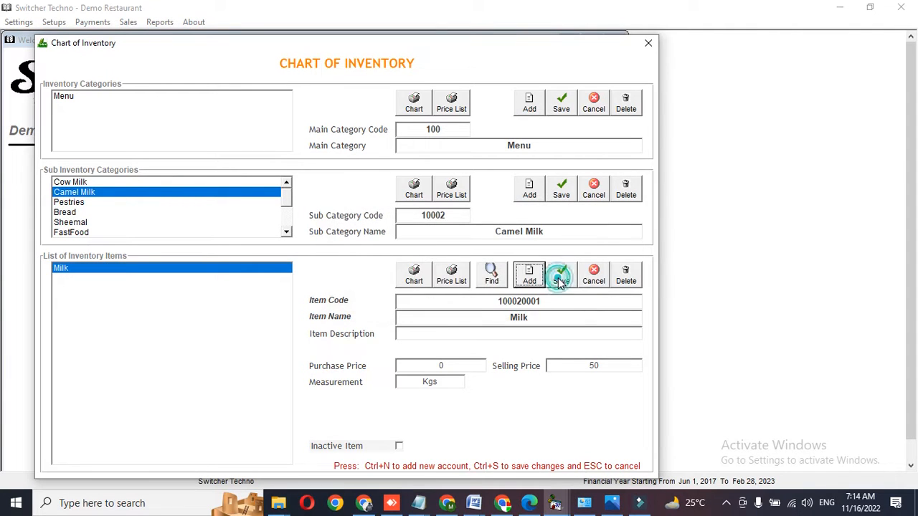
left_click(648, 43)
Open a non-tax purchase, start defining a new vendor and show the Credit Vendors list
left_click(266, 359)
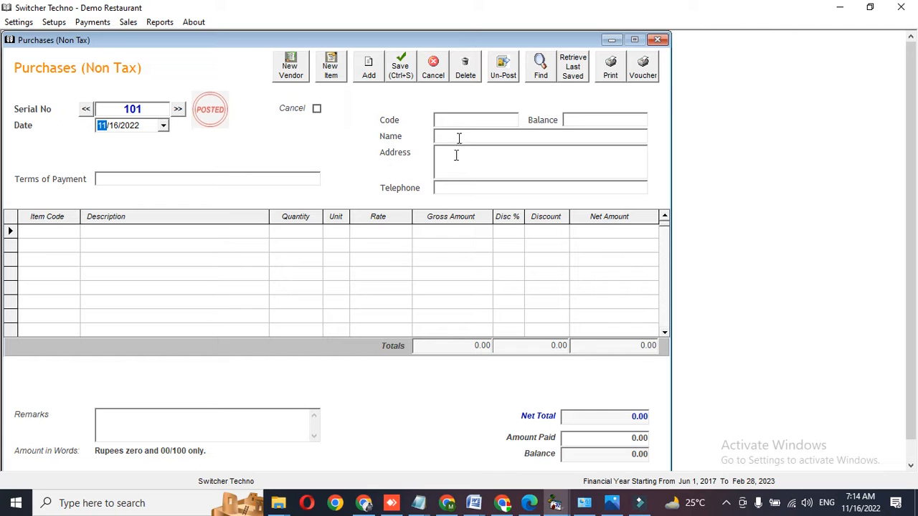
left_click(474, 123)
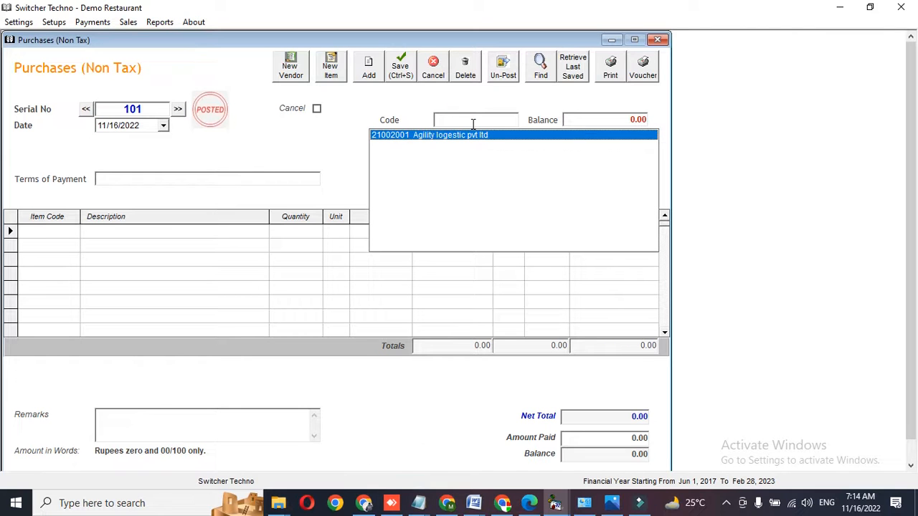
left_click(300, 71)
left_click(216, 115)
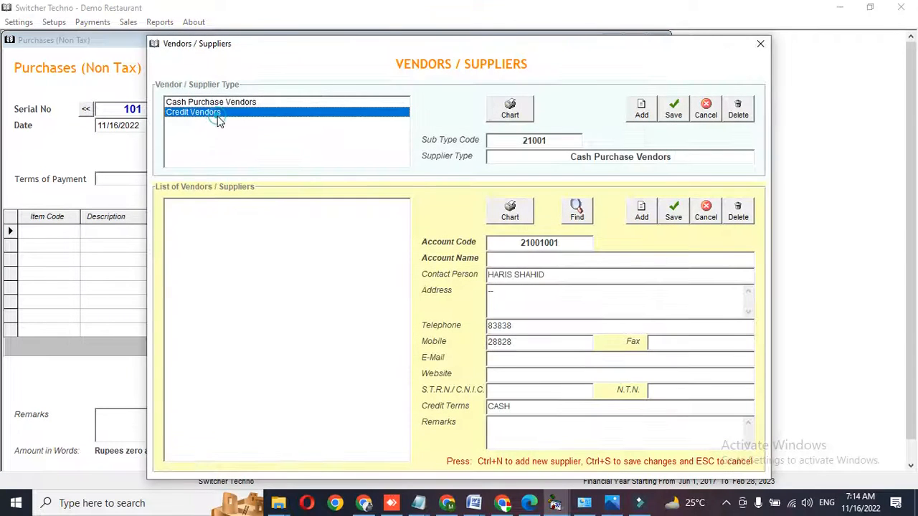
left_click_drag(311, 41, 220, 28)
left_click(275, 236)
Add a new credit vendor account with the milk supplier's name and save it
left_click(550, 198)
type("AMIR MILK WLA")
key("BackSpace")
key("BackSpace")
key("BackSpace")
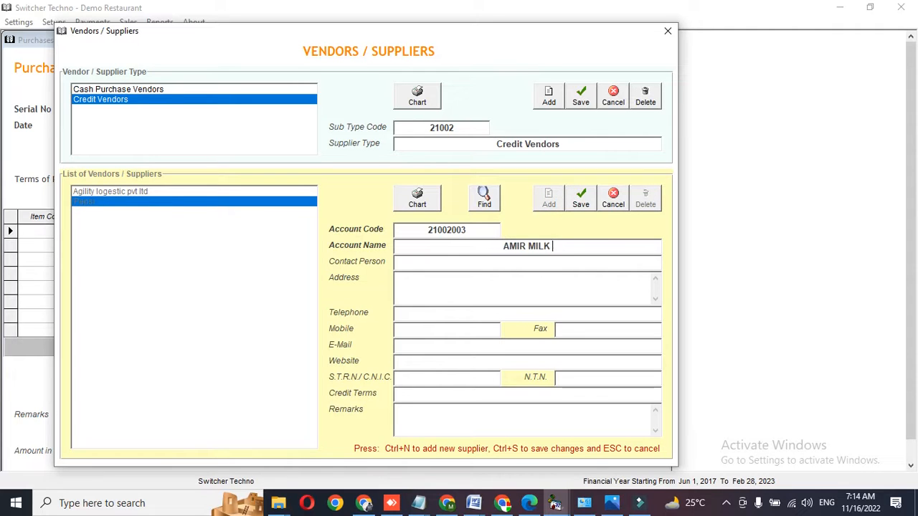
type("WALA")
left_click(581, 202)
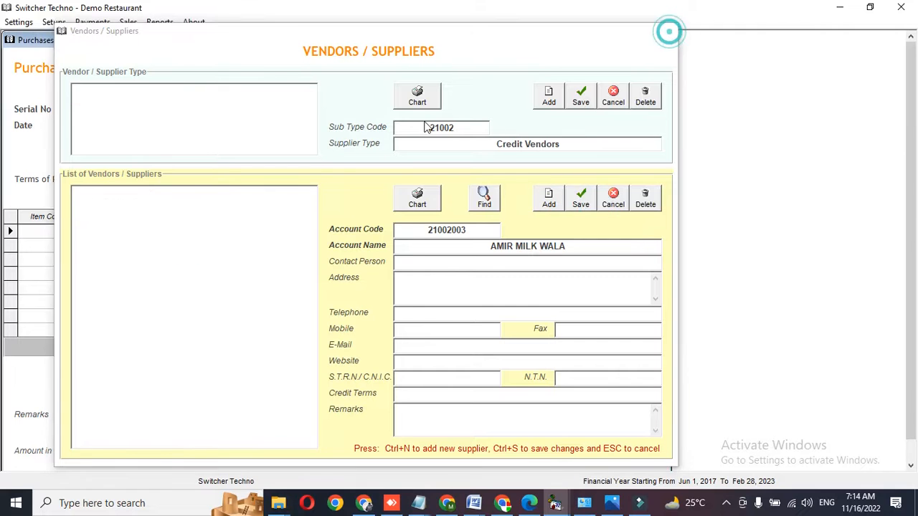
Assign the newly added milk supplier as the vendor of the purchase
left_click(481, 119)
type("AMIR")
key("Down")
key("Return")
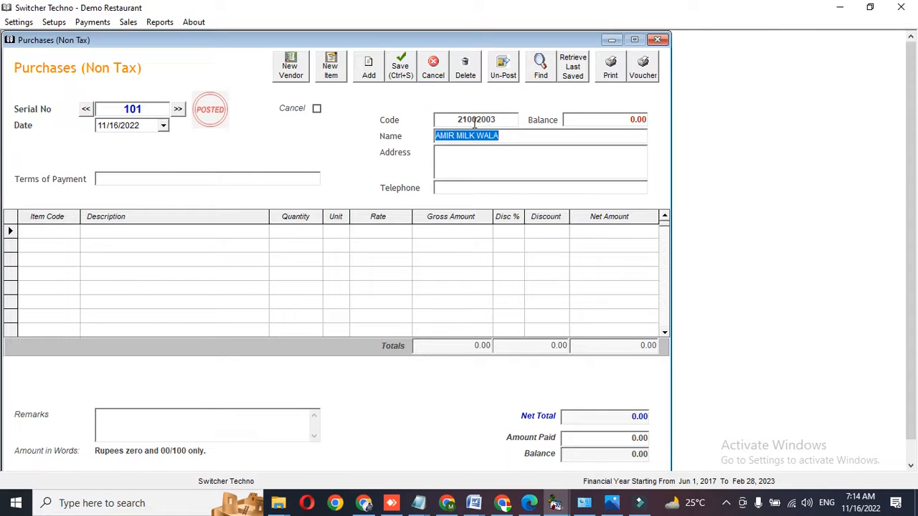
Enter the 1 Litr Milk item in the first line of the purchase
left_click(55, 228)
type("Cow")
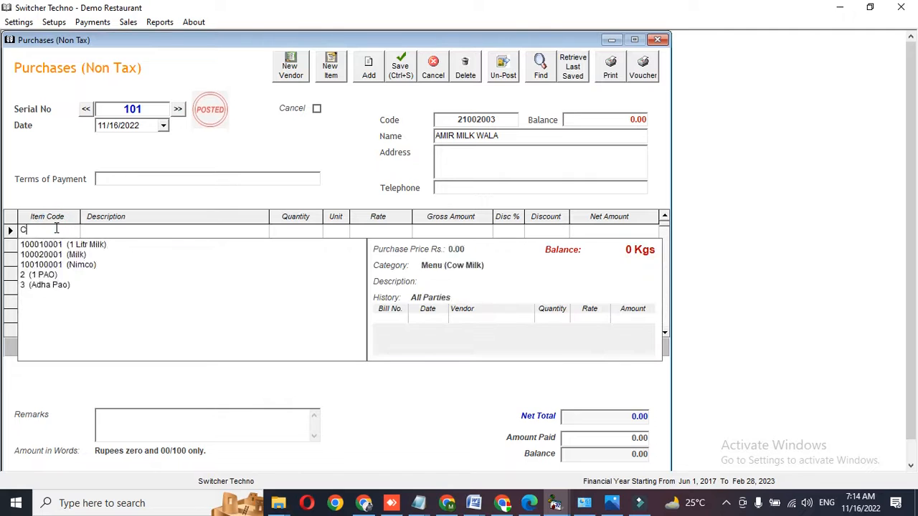
key("BackSpace")
key("BackSpace")
key("BackSpace")
type("1")
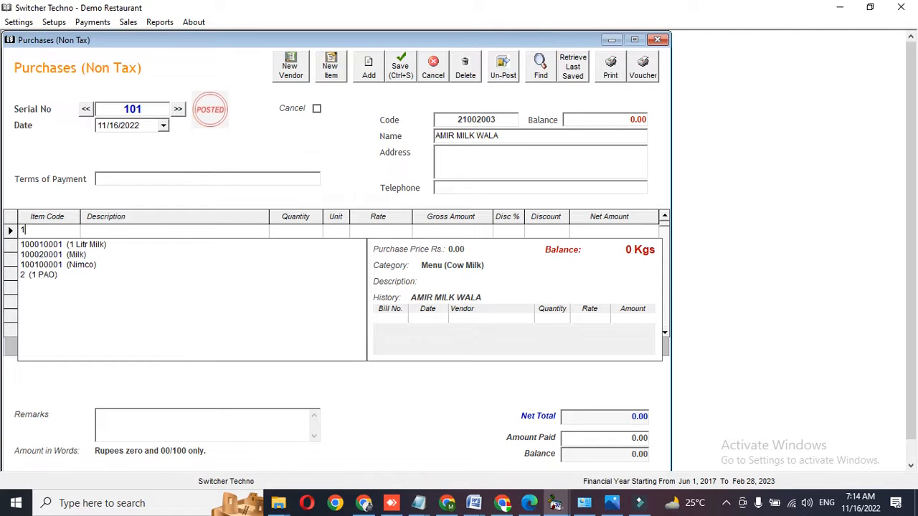
key("Down")
key("Return")
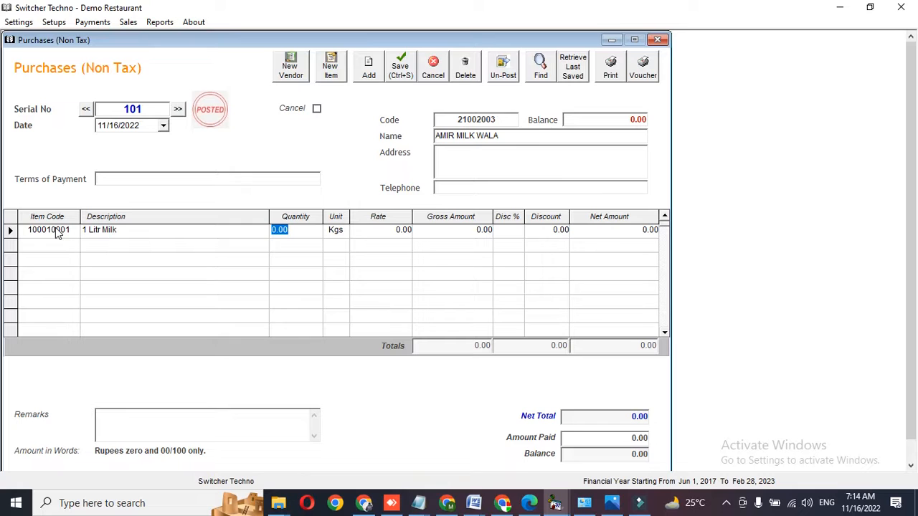
Set the milk line's quantity to 500 and its rate to 130, and save the purchase
type("500")
key("Return")
key("Return")
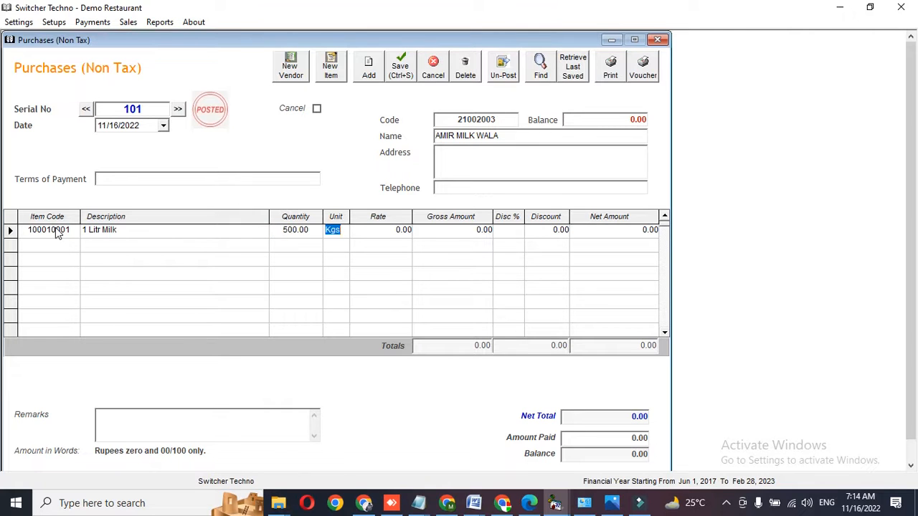
type("130")
key("Return")
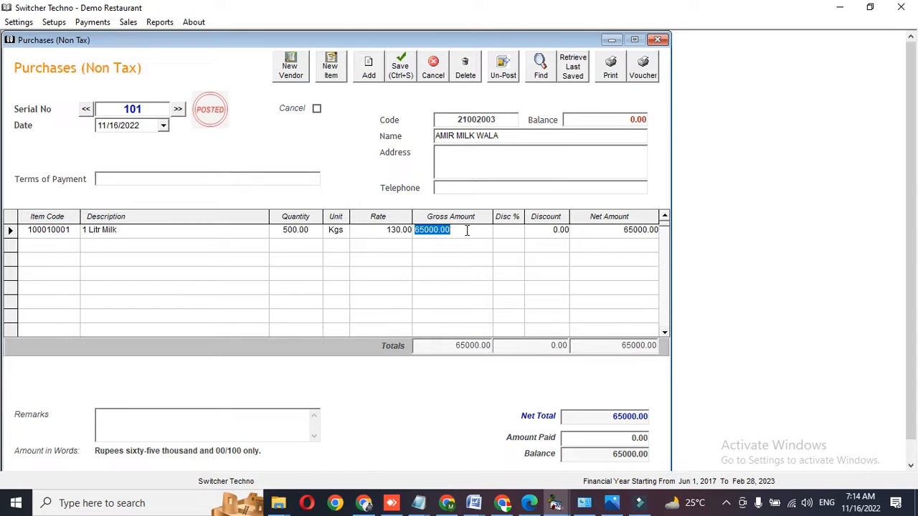
left_click(404, 75)
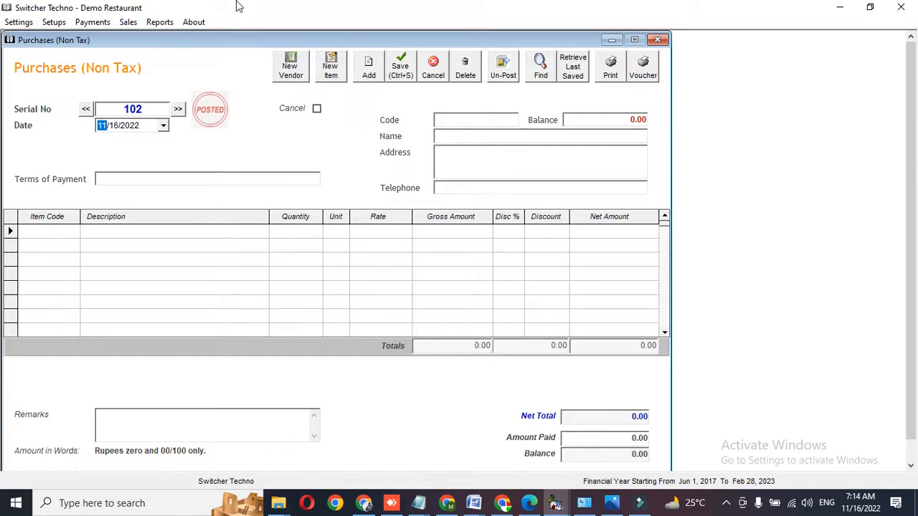
Display the Inventory Balances report for all inventory items to review the stock, and close it
left_click(159, 22)
left_click(219, 142)
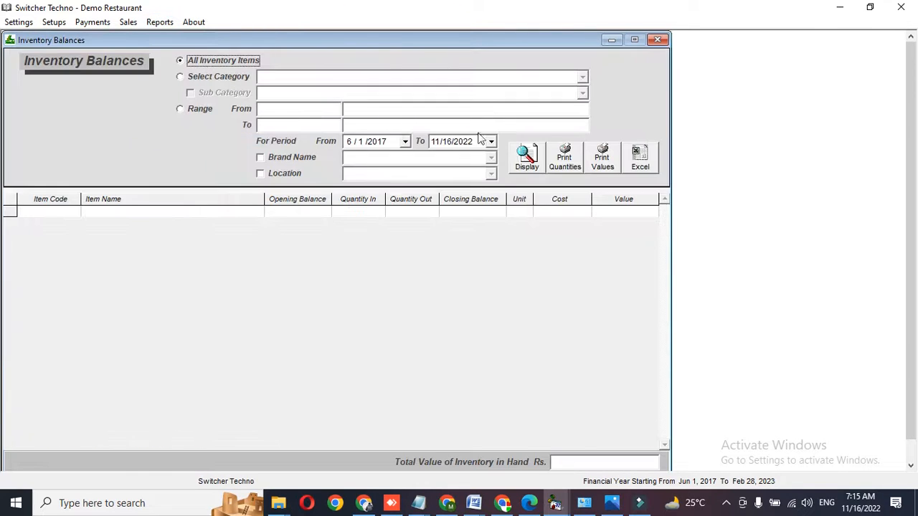
left_click(525, 162)
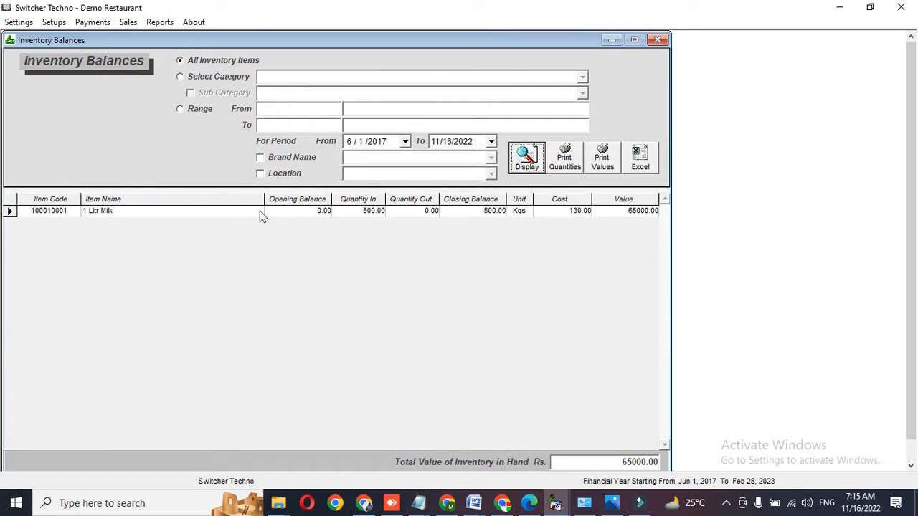
left_click(658, 41)
left_click(657, 40)
Open a Dine-In order and add 1 Litr Milk from the Cow Milk category
left_click(311, 428)
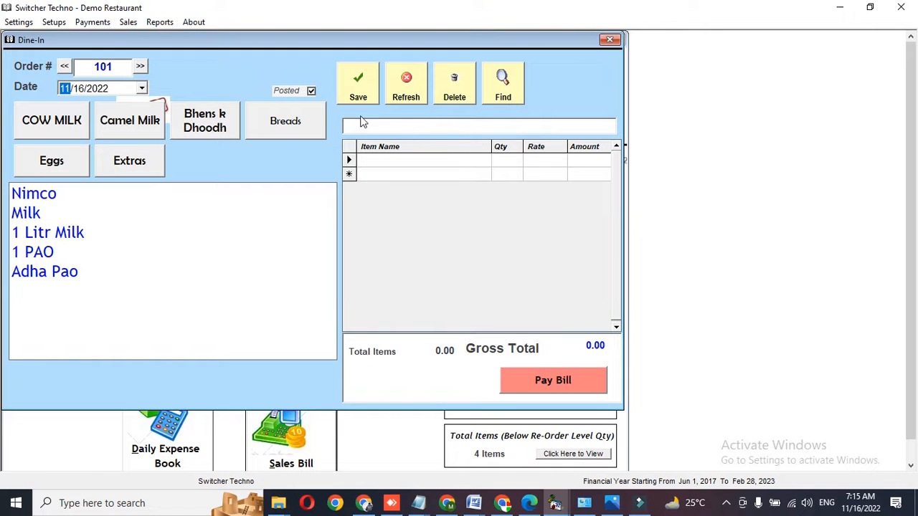
left_click(79, 129)
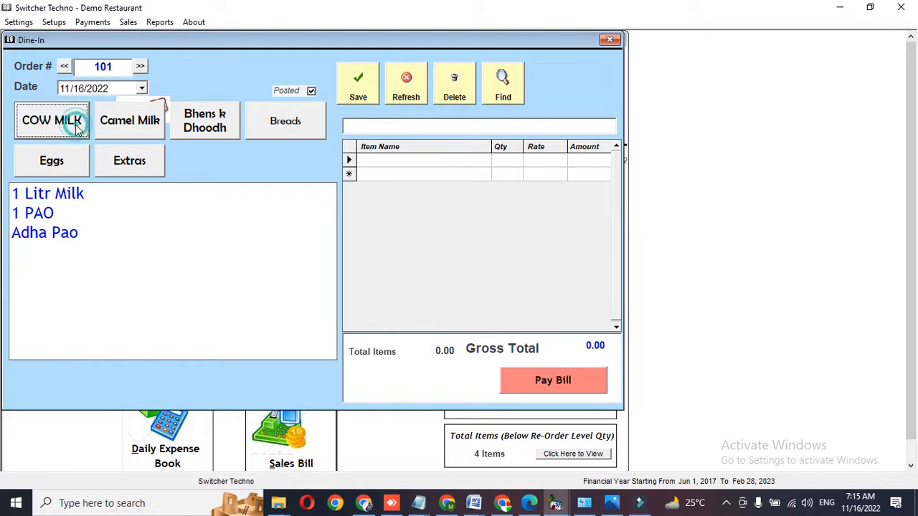
left_click(47, 198)
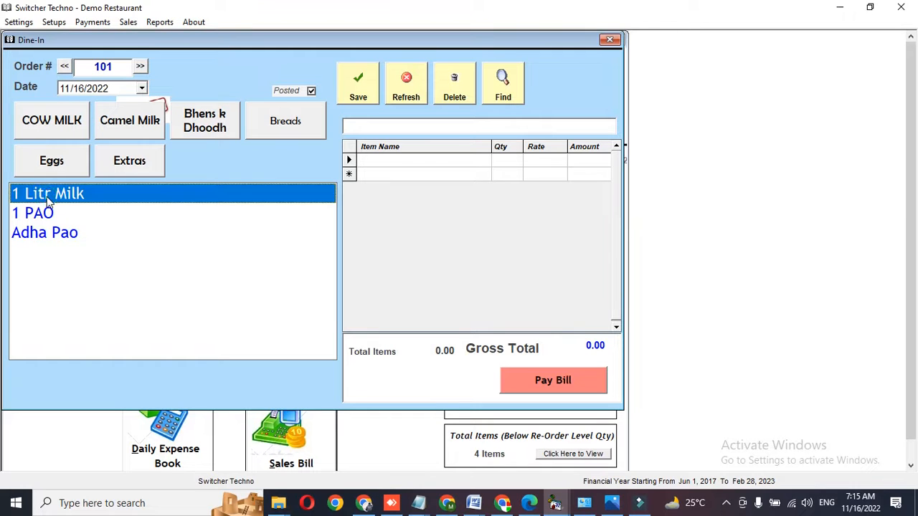
Increase the quantity of 1 Litr Milk on the order to 6
left_click(518, 173)
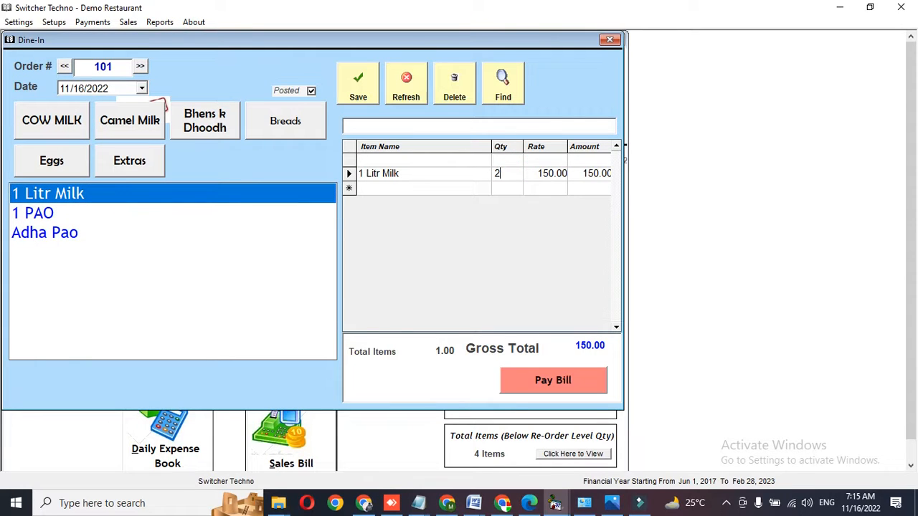
key("Tab")
left_click(519, 178)
type("3")
key("Tab")
left_click(514, 174)
left_click(174, 193)
left_click(174, 193)
left_click(174, 193)
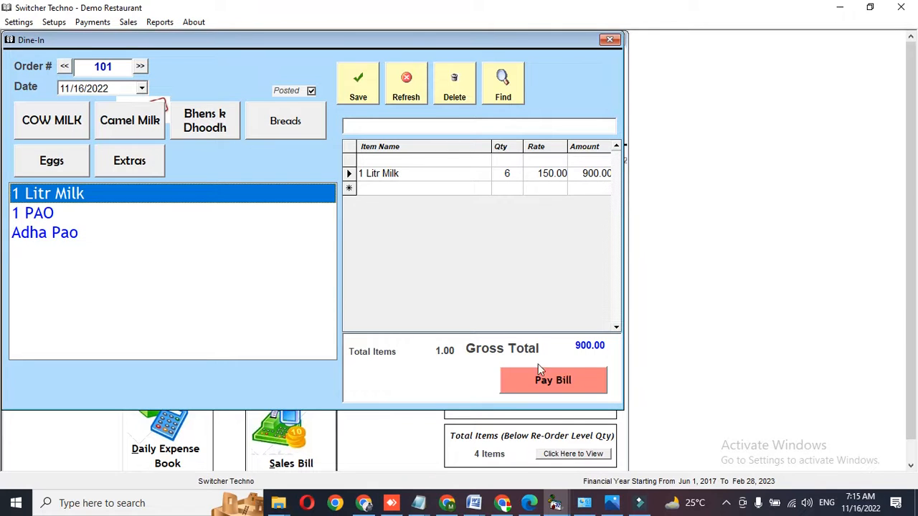
Pay the Dine-In order's bill with 1000 Rs cash received, and close the order window
left_click(132, 122)
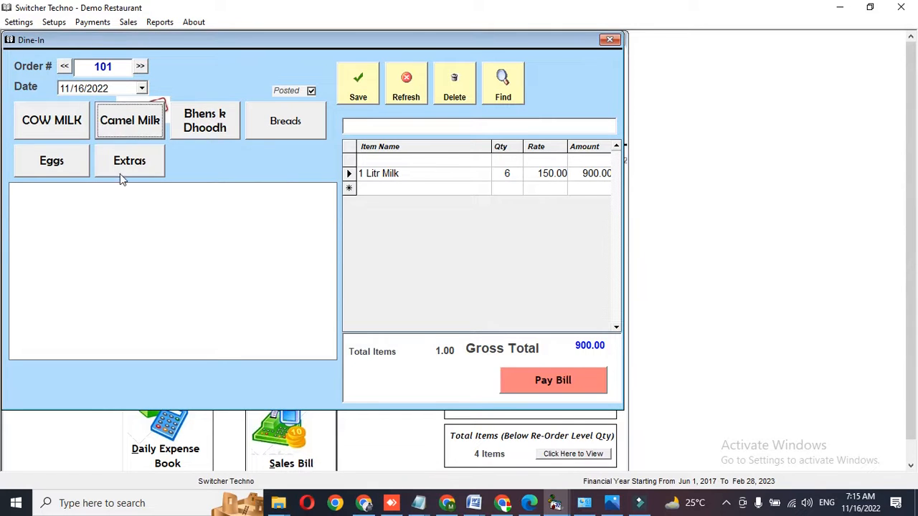
left_click(58, 123)
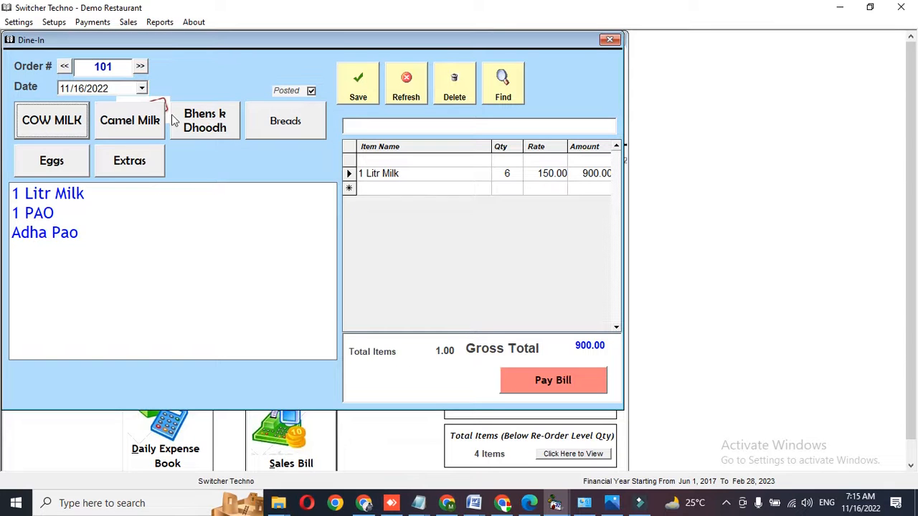
left_click(551, 386)
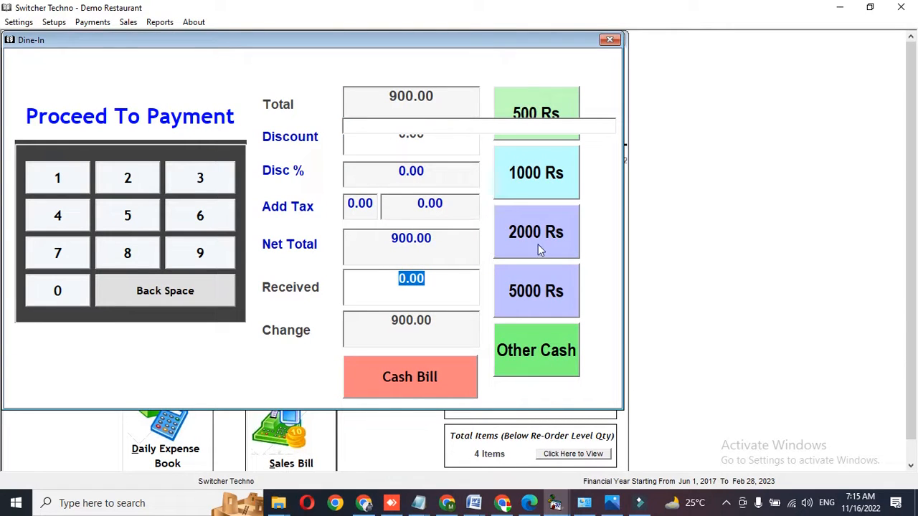
left_click(526, 175)
left_click(422, 381)
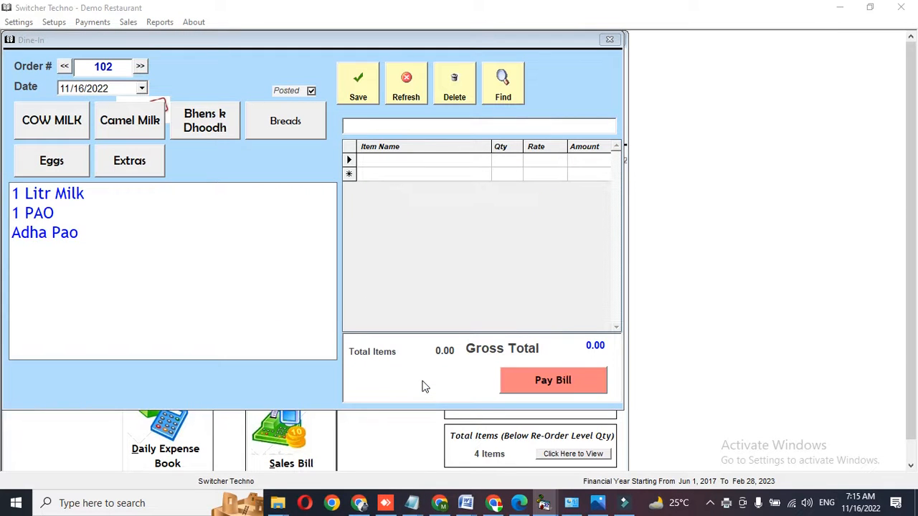
left_click(610, 39)
Display the Inventory Balances report for all inventory items and open the inventory ledger of 1 Litr Milk
left_click(159, 22)
left_click(236, 139)
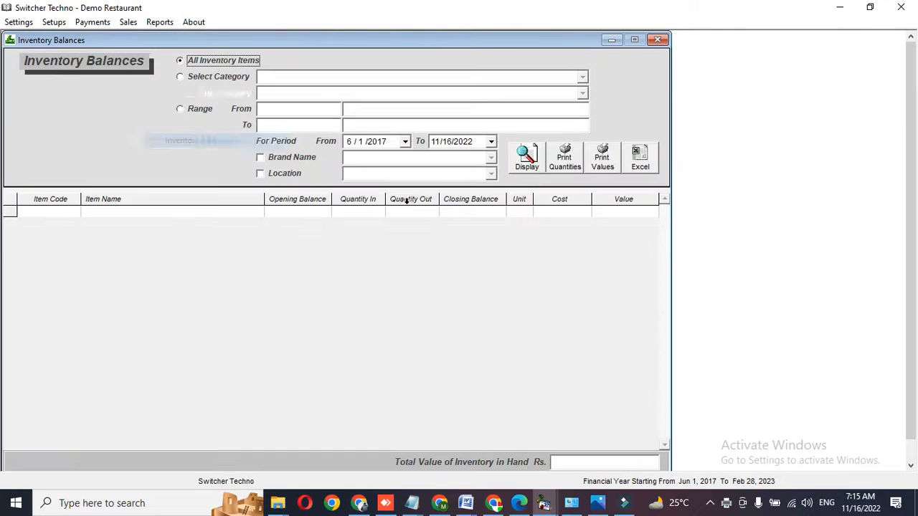
left_click(529, 157)
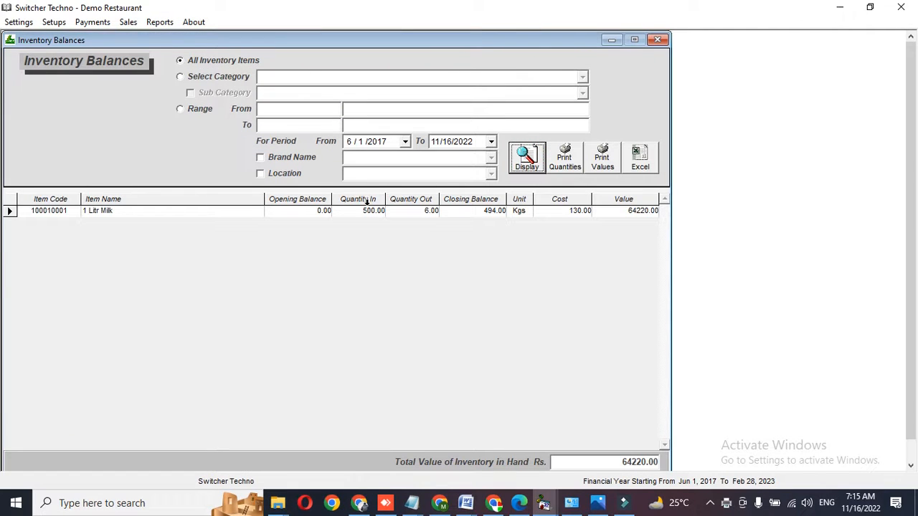
double_click(491, 212)
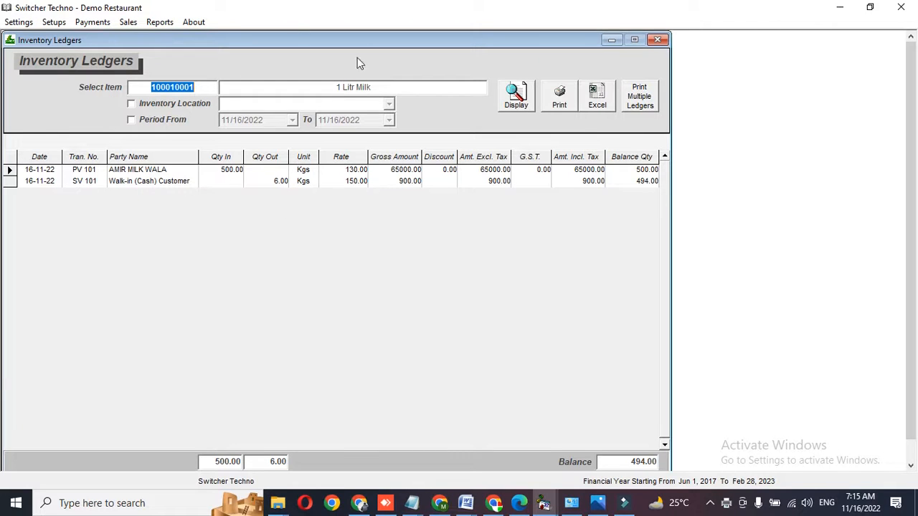
Display the Item-Wise Profit / (Loss) report for all inventory items, examine the profit column, and enable the period filter
left_click(159, 22)
left_click(226, 140)
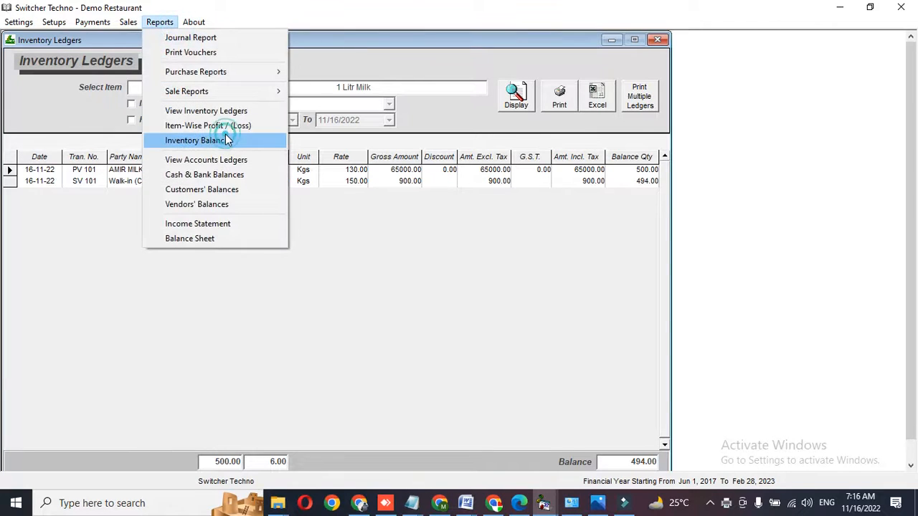
left_click(215, 126)
left_click(587, 87)
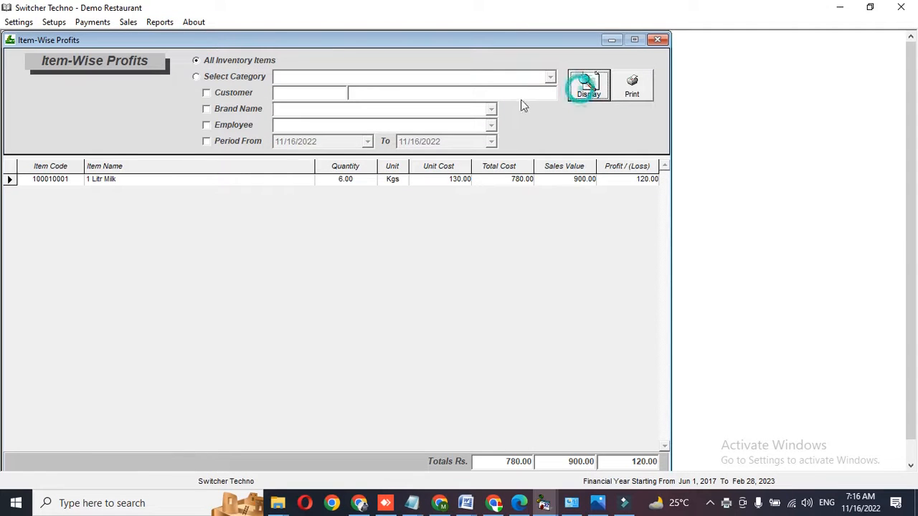
left_click(634, 167)
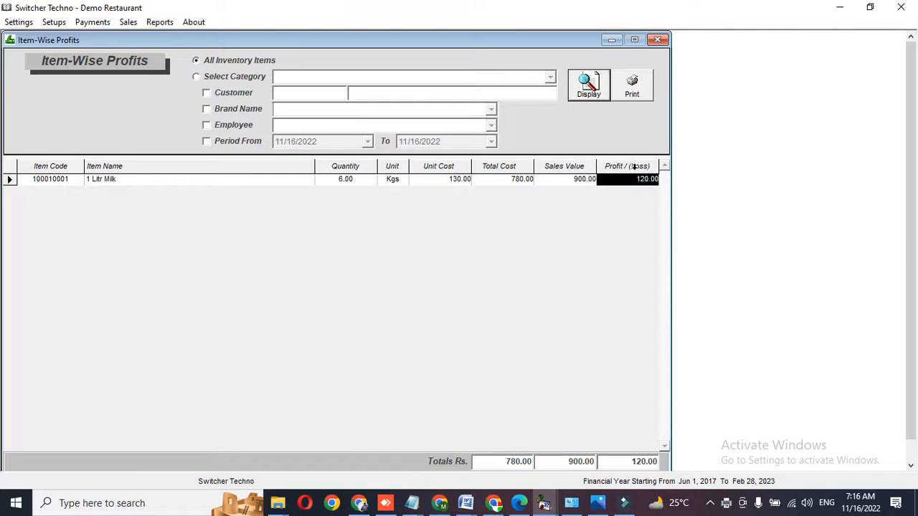
left_click(247, 141)
left_click(367, 142)
left_click(367, 142)
Display the Sale Register report without any customer, employee or period filter
left_click(158, 23)
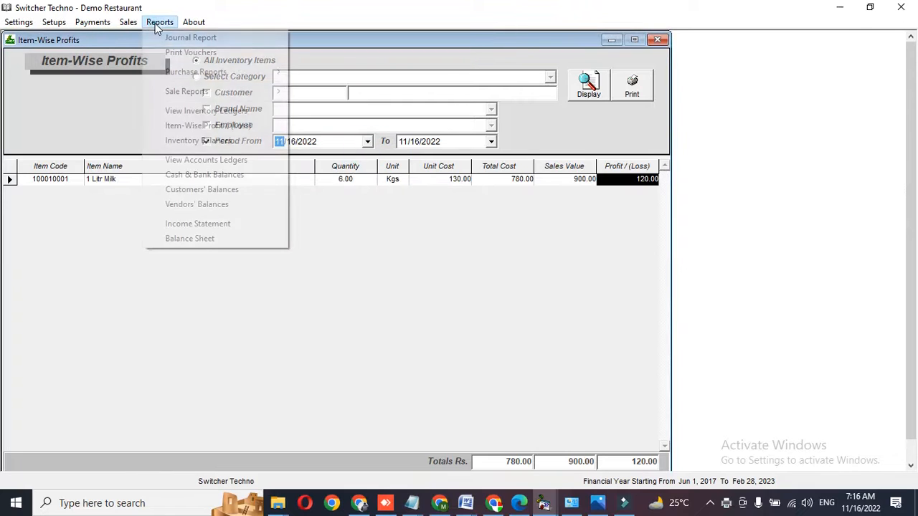
left_click(232, 91)
left_click(348, 107)
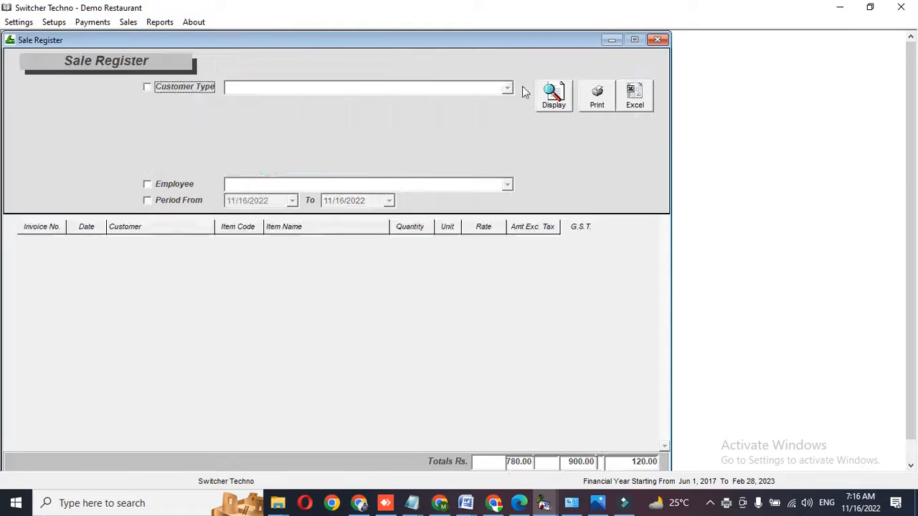
left_click(553, 95)
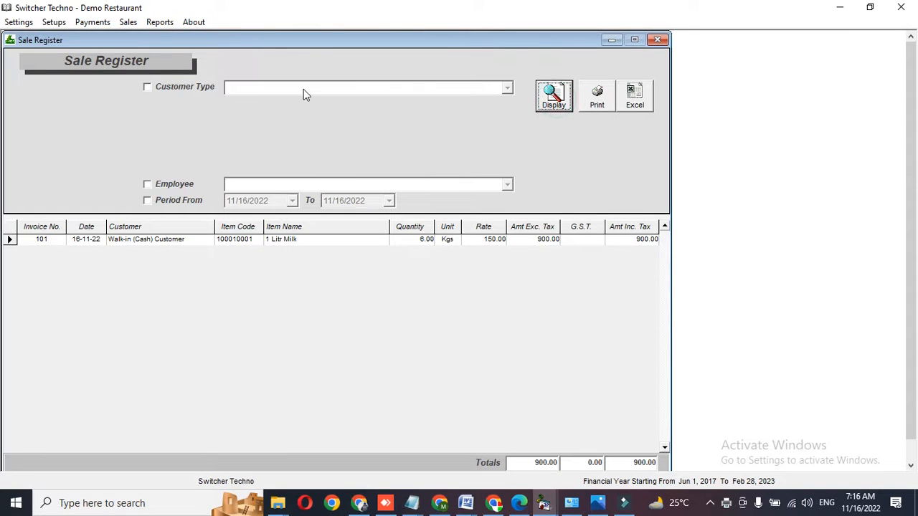
Preview the printable Items Sale Summary for all sales, review it through to the grand total, and close the preview
left_click(159, 23)
left_click(219, 90)
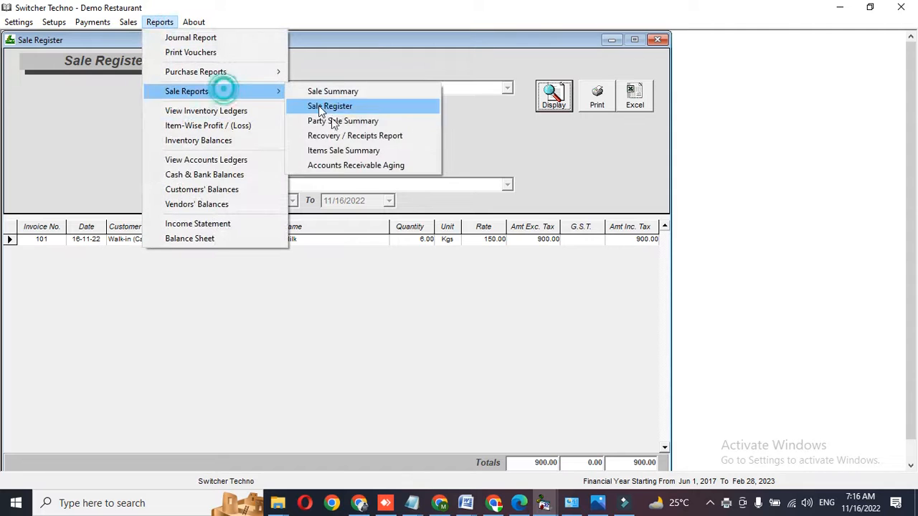
left_click(337, 150)
left_click(600, 101)
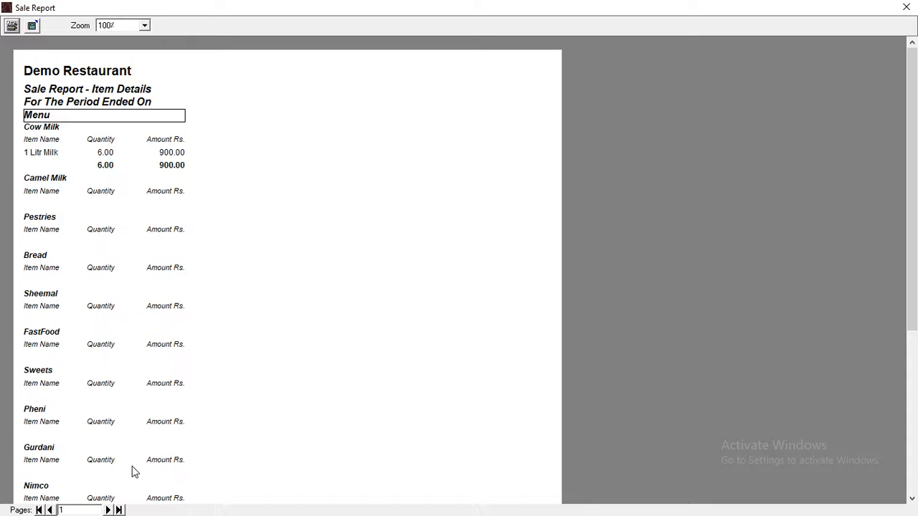
scroll(0, 370, "down", 3)
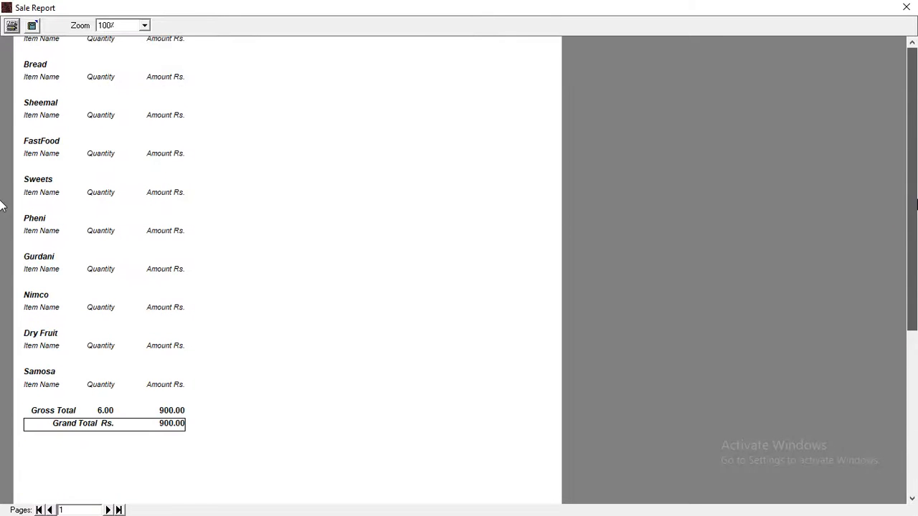
left_click_drag(914, 292, 914, 240)
left_click(906, 7)
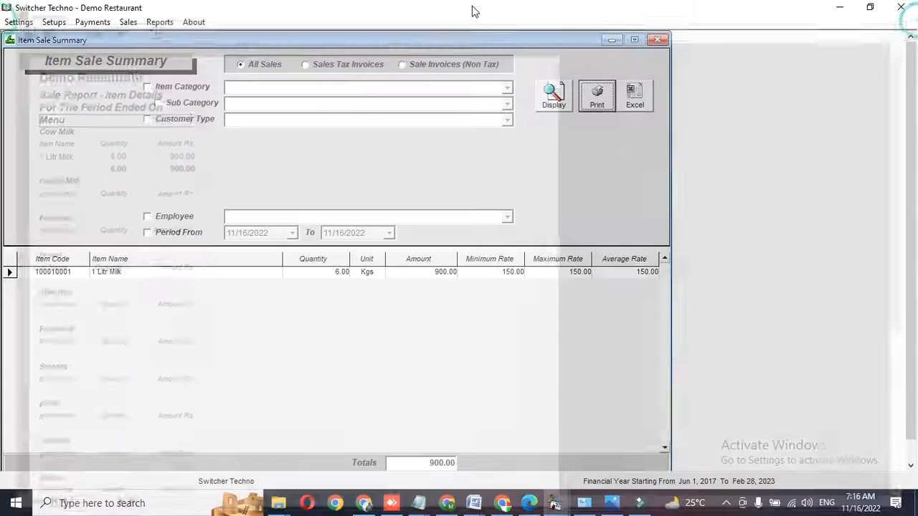
Close all open report windows and return to the main menu
left_click(659, 40)
left_click(659, 40)
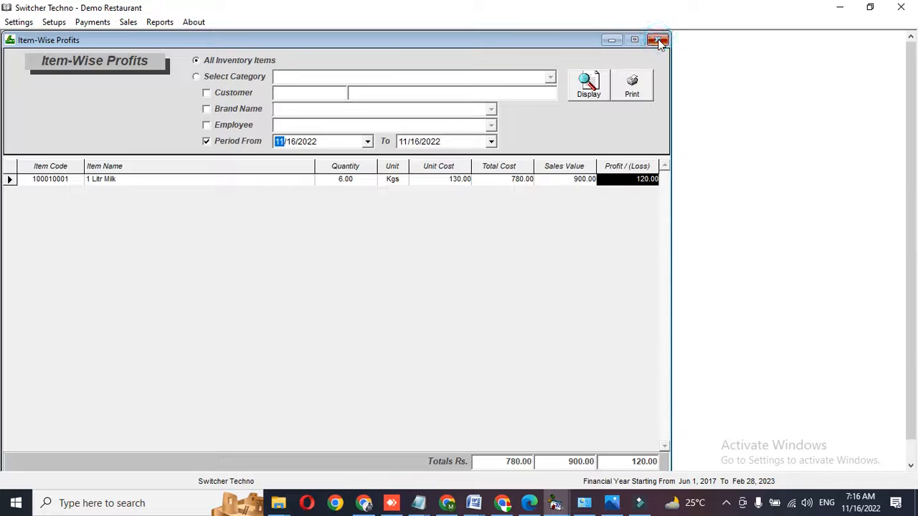
left_click(660, 40)
left_click(659, 40)
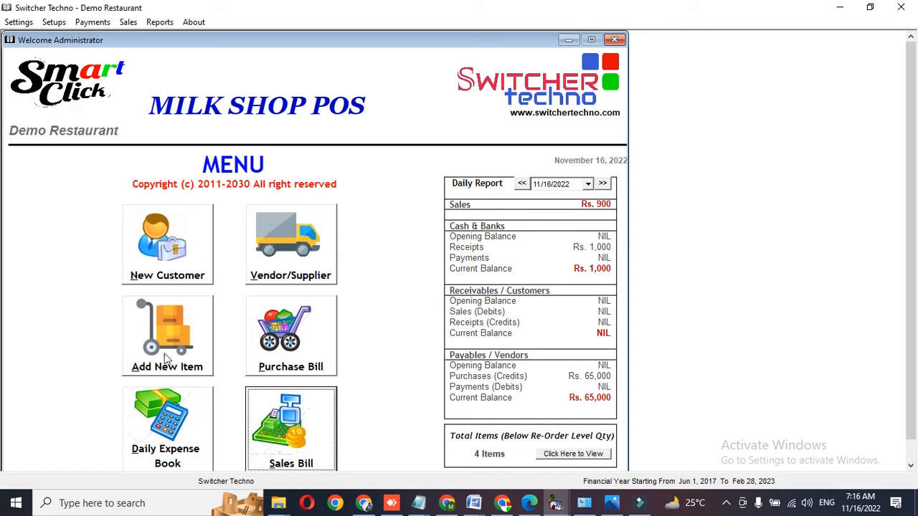
left_click(170, 438)
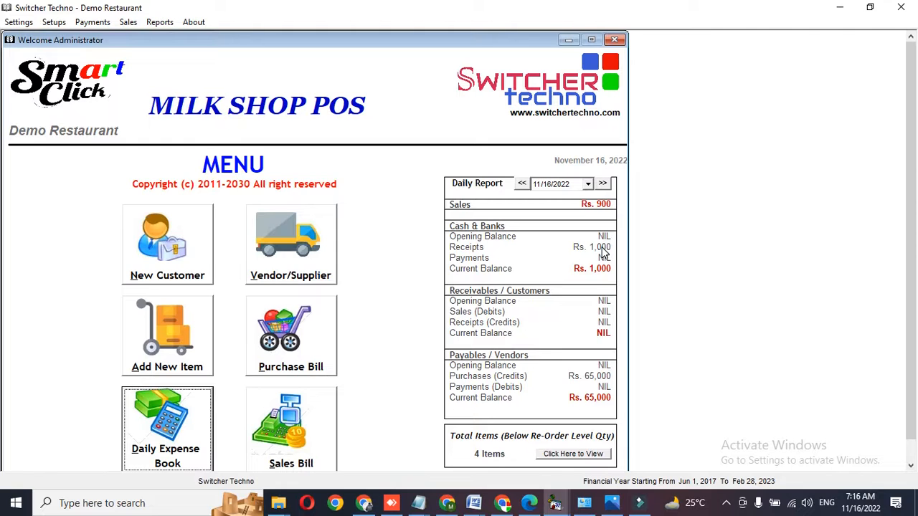
left_click(726, 503)
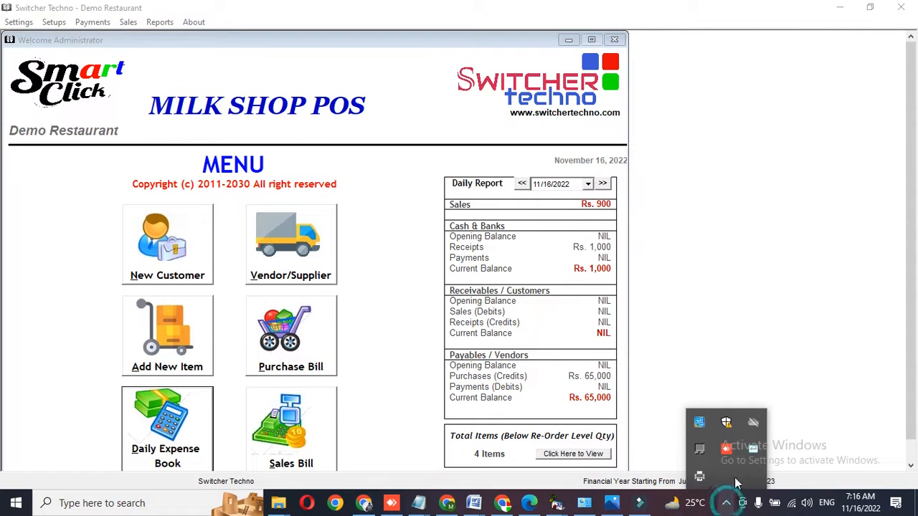